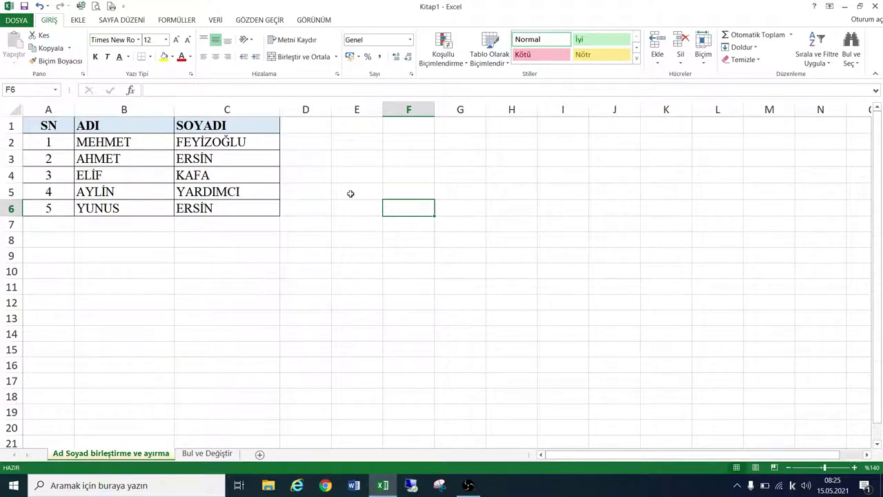
Step: Widen column D for full names and select cell D2
drag(334, 109, 415, 109)
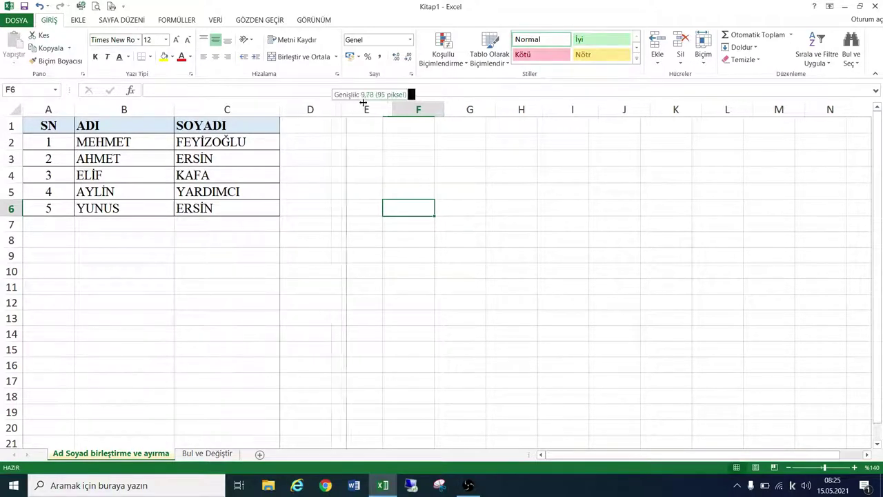
click(314, 142)
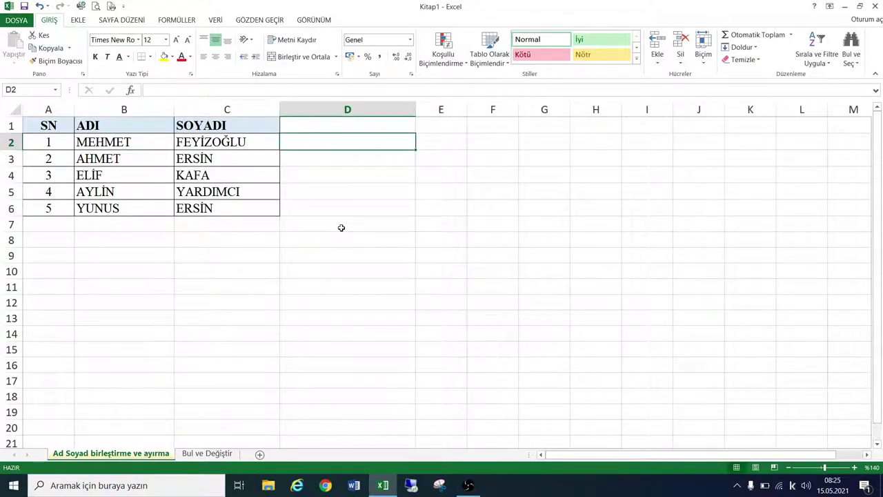
text(=)
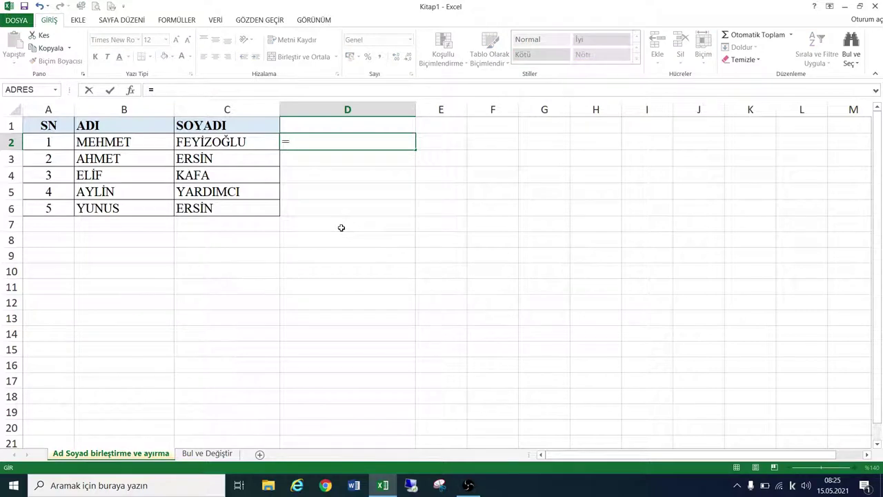
text(BİR)
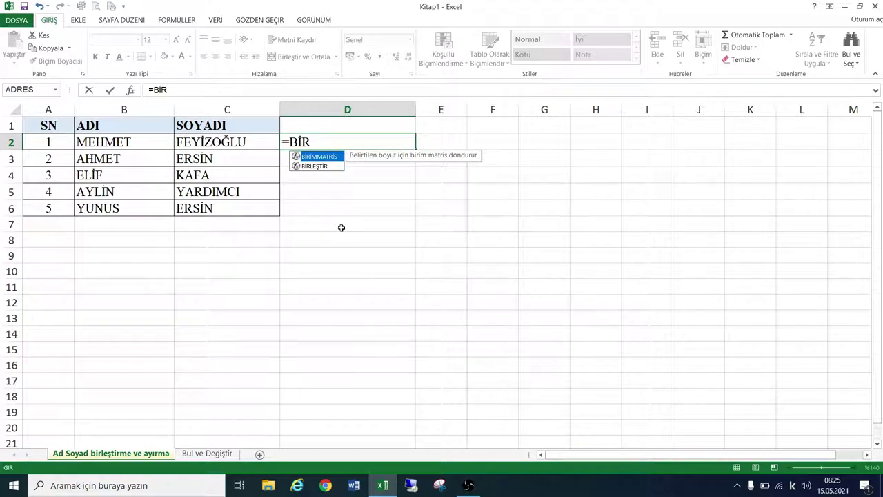
click(318, 167)
double_click(319, 167)
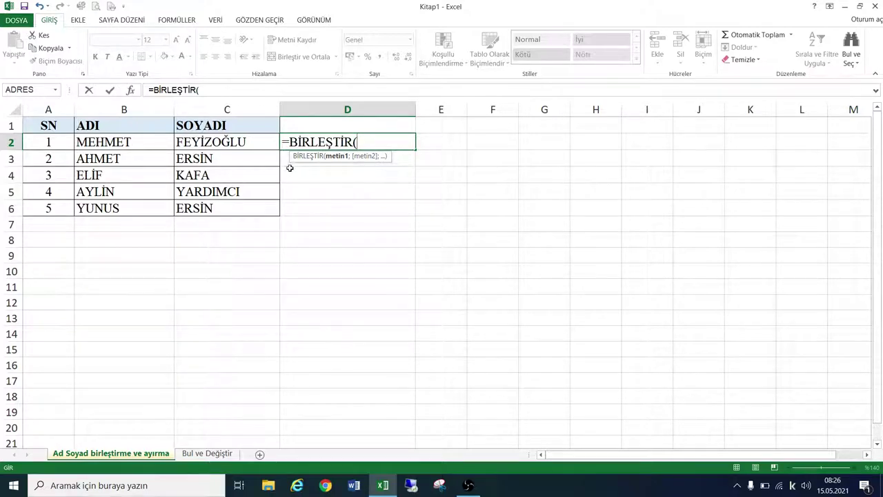
click(119, 142)
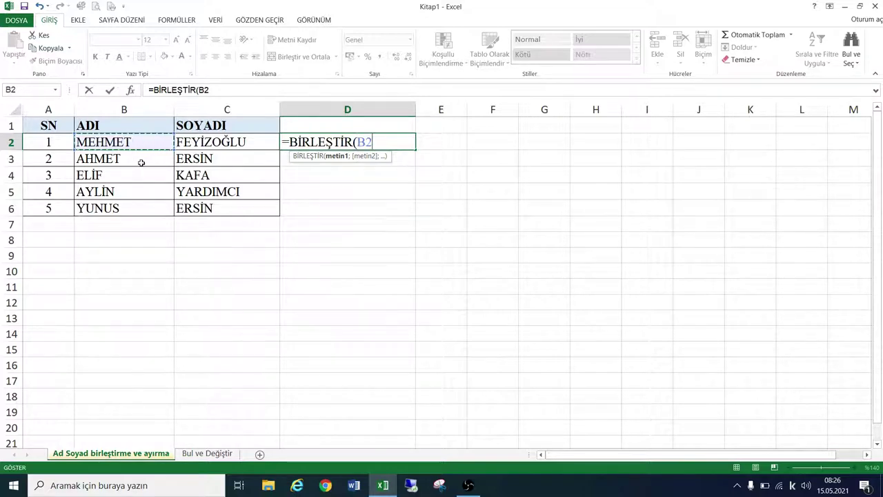
text(;)
click(212, 143)
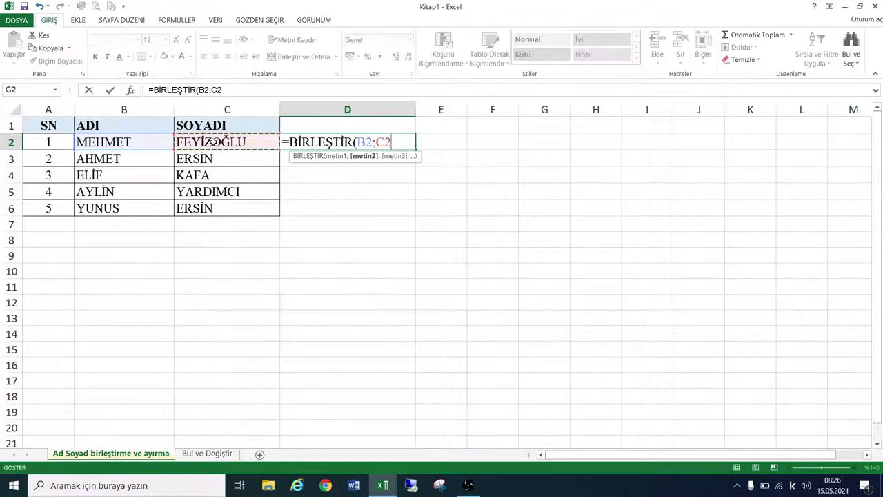
text())
key(Return)
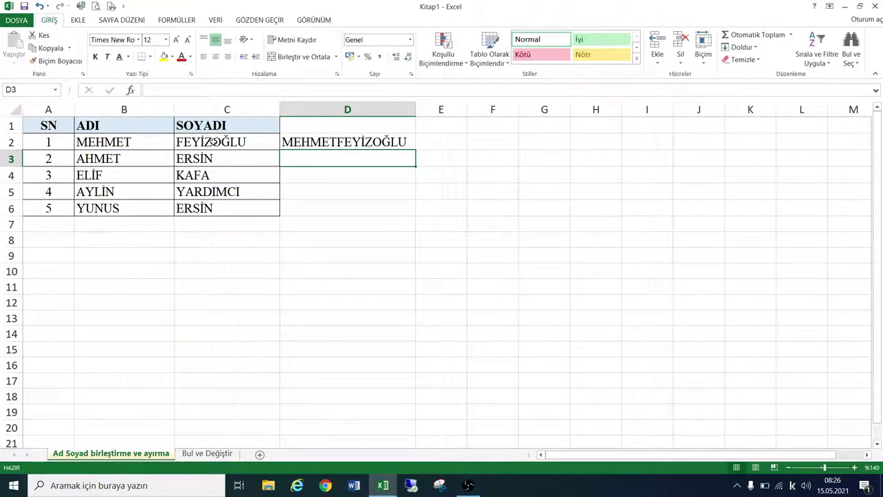
click(396, 142)
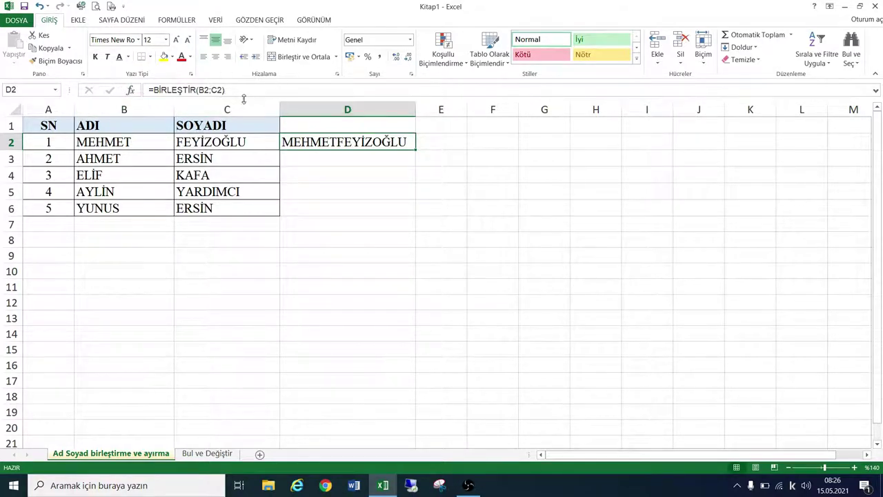
click(212, 90)
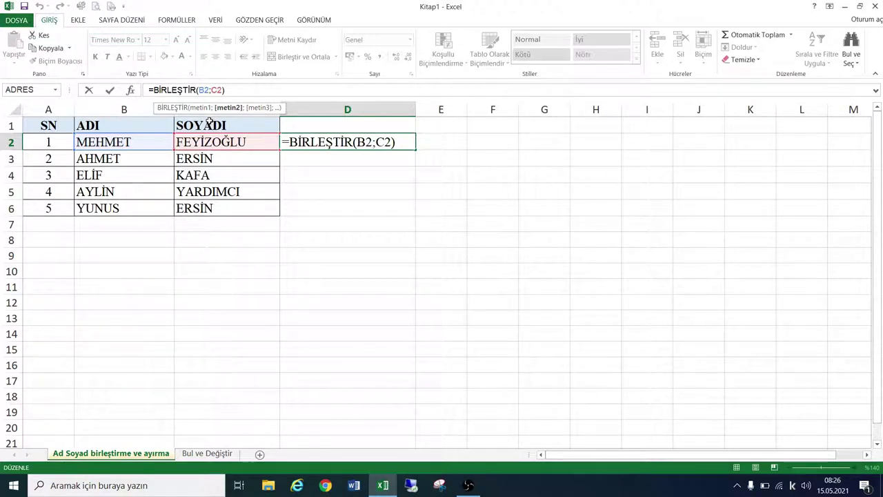
text(")
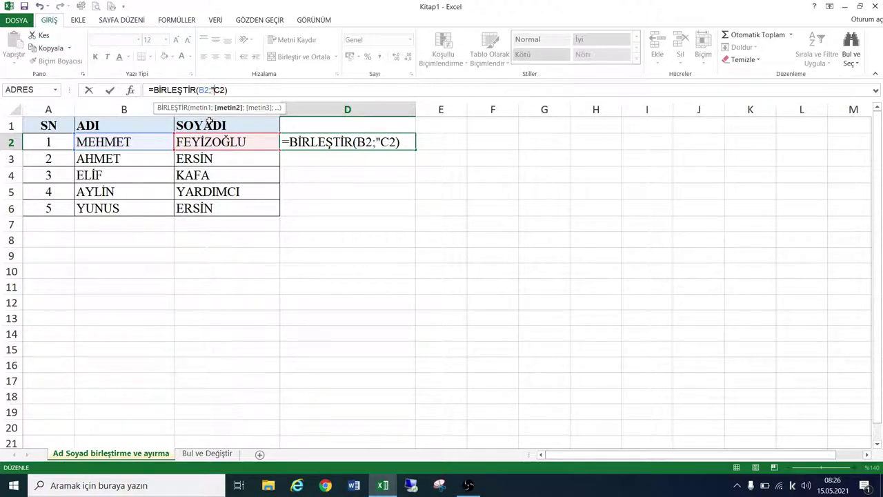
text(")
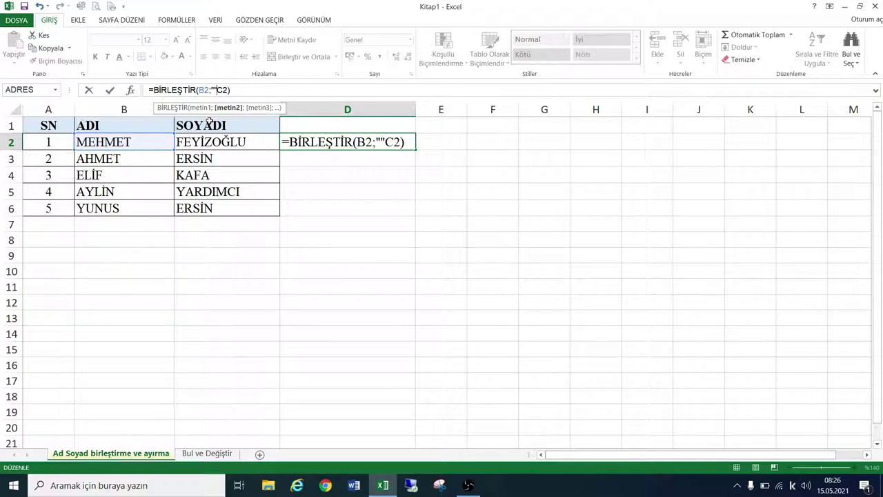
text(;)
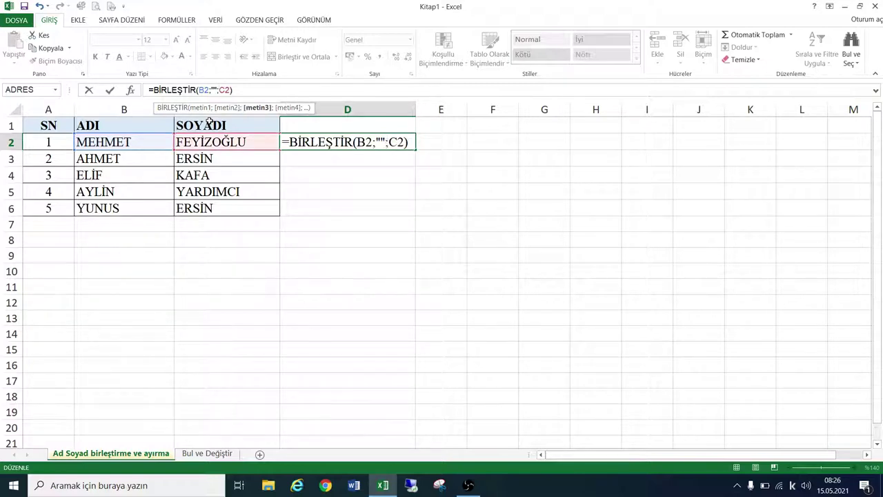
key(Left)
key(Left)
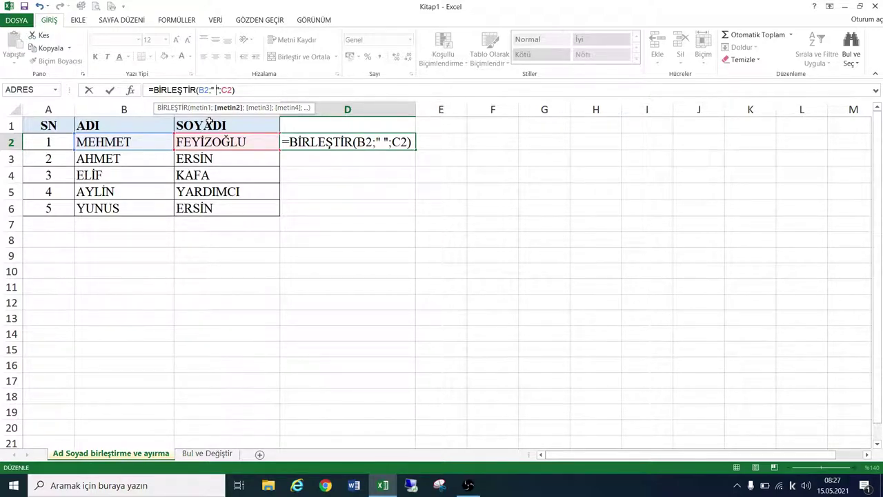
key(Return)
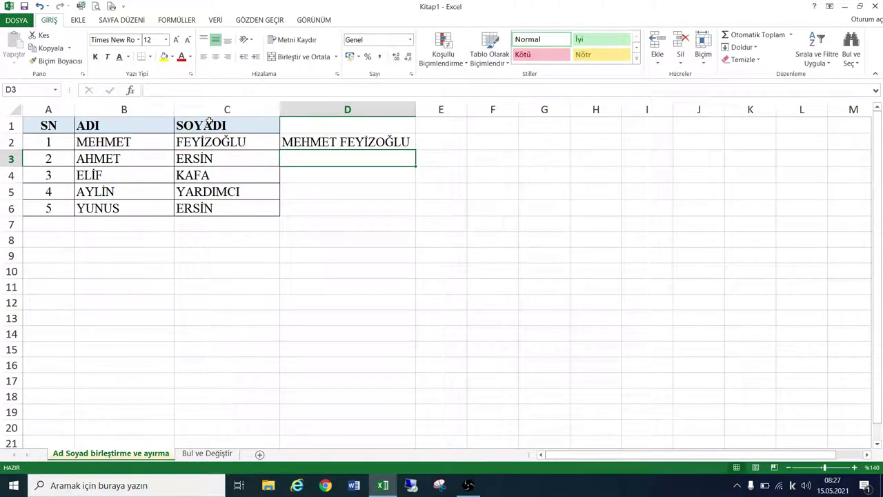
Step: Fill D2's formula down through D6
click(406, 139)
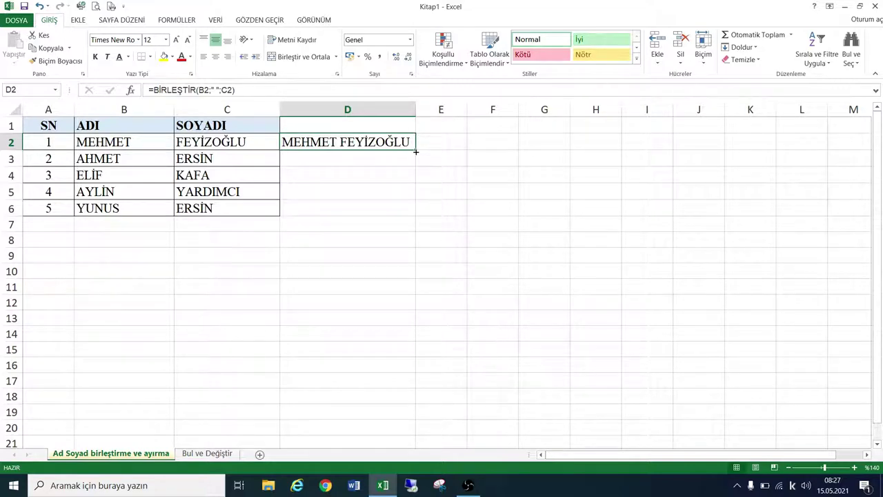
double_click(416, 151)
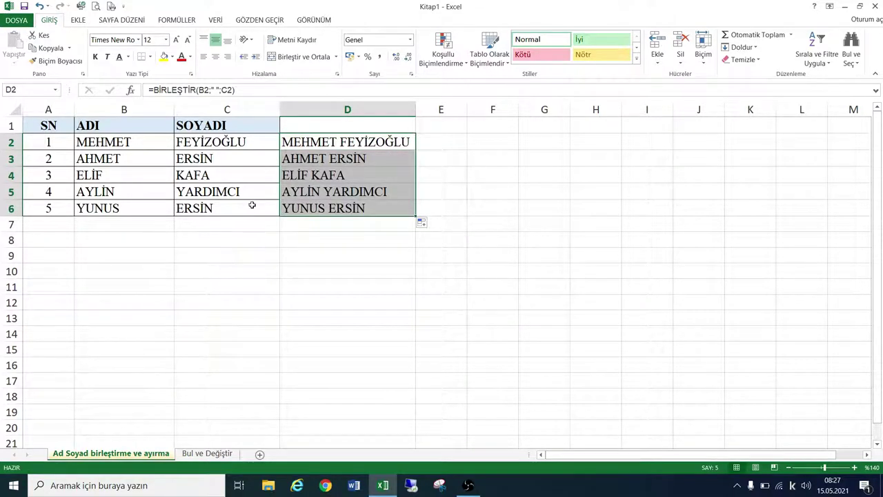
click(365, 237)
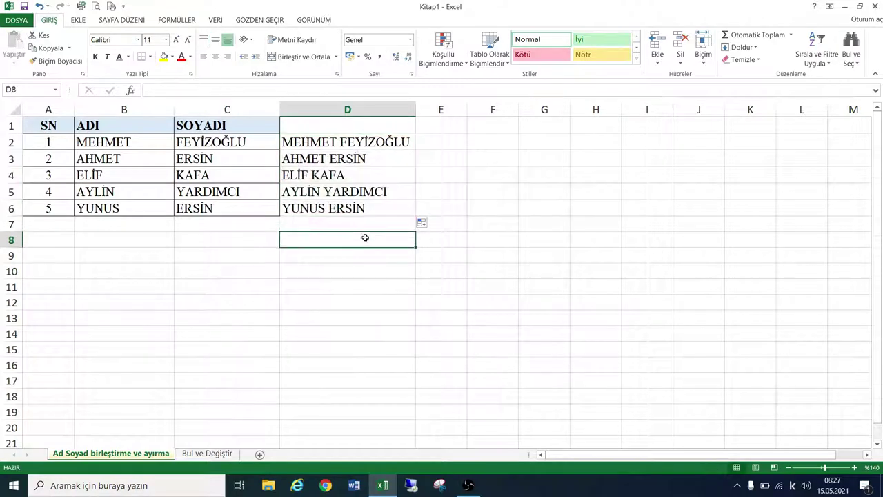
Step: Copy C1's header format to D1 and label it ADI SOYADI
click(240, 127)
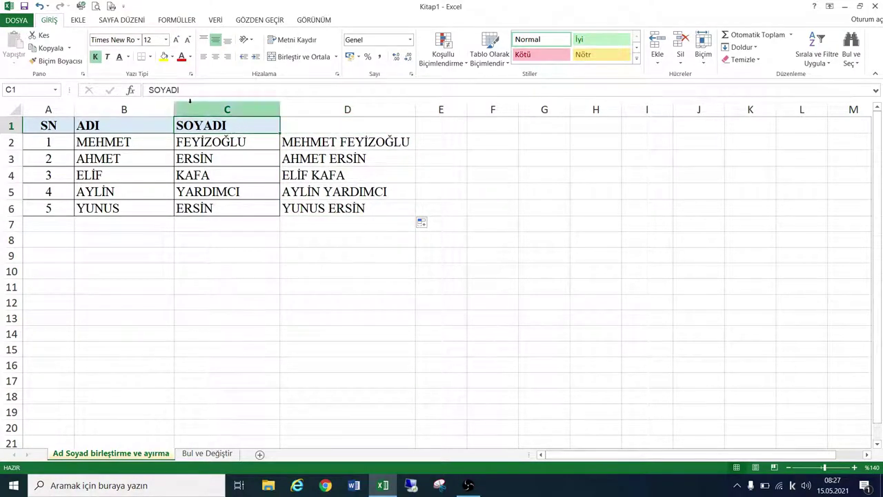
click(57, 60)
click(388, 125)
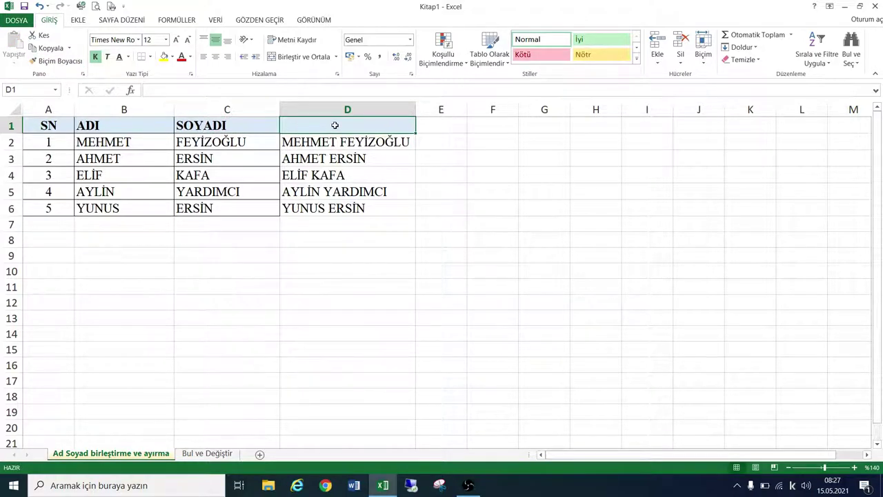
text(ADI VE)
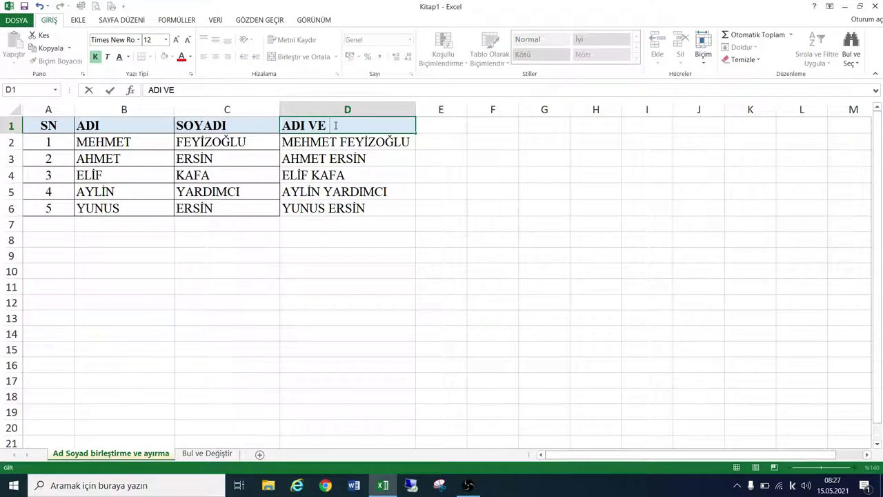
key(BackSpace)
key(BackSpace)
text(SOYAD)
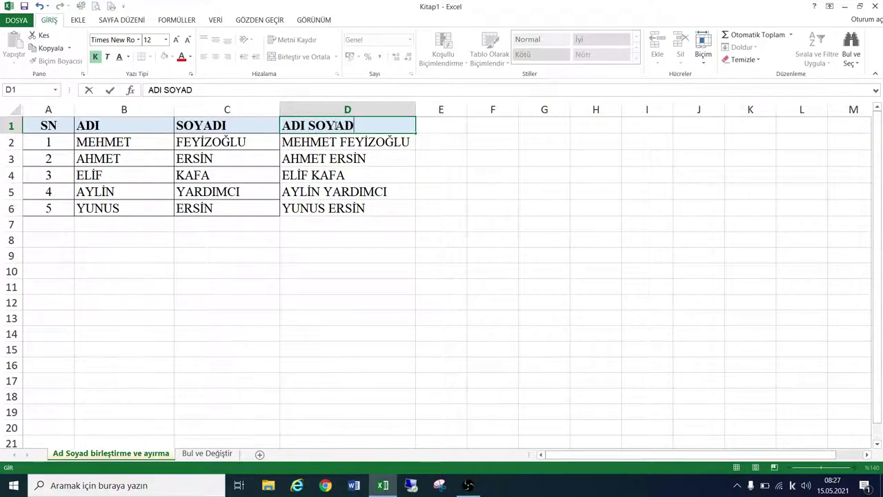
text(I)
key(Return)
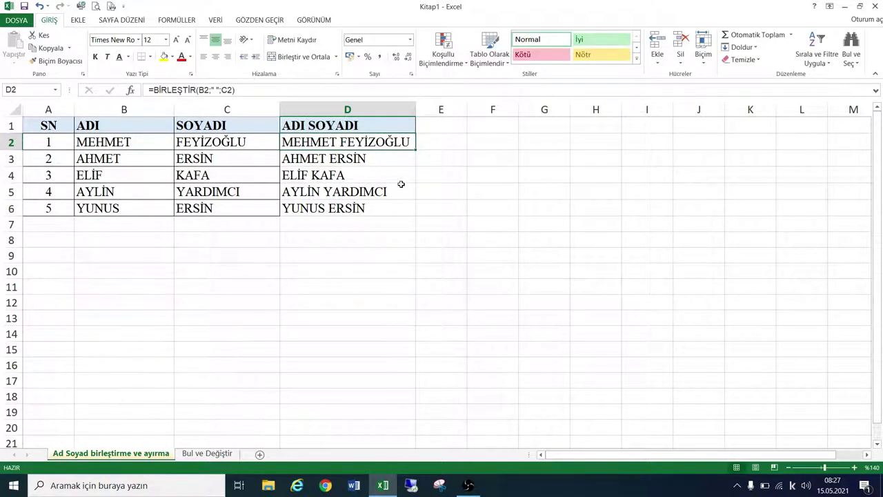
Step: Apply Çerçeve and İç borders to A1:D6 via Hücreleri Biçimlendir
drag(389, 207, 51, 128)
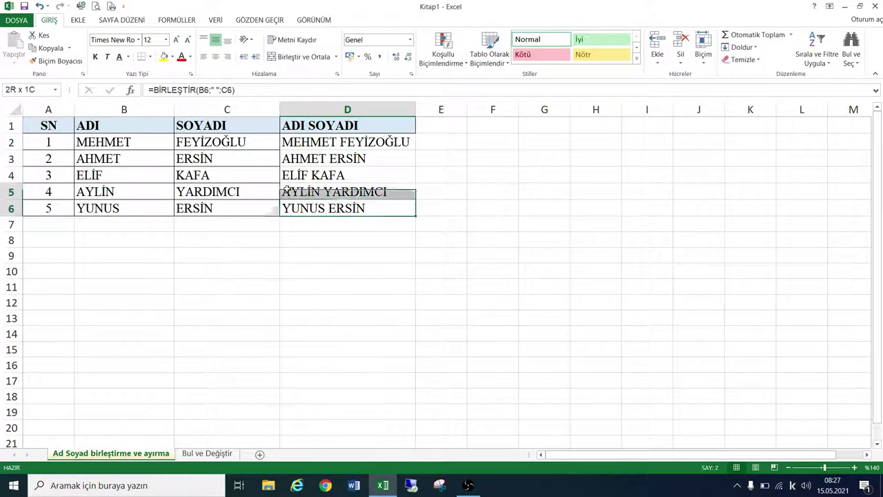
right_click(126, 149)
click(191, 335)
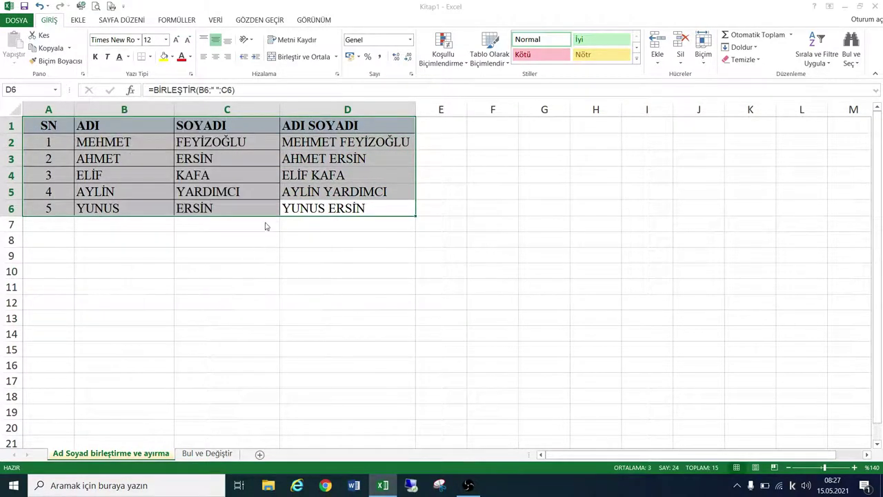
click(192, 218)
click(224, 253)
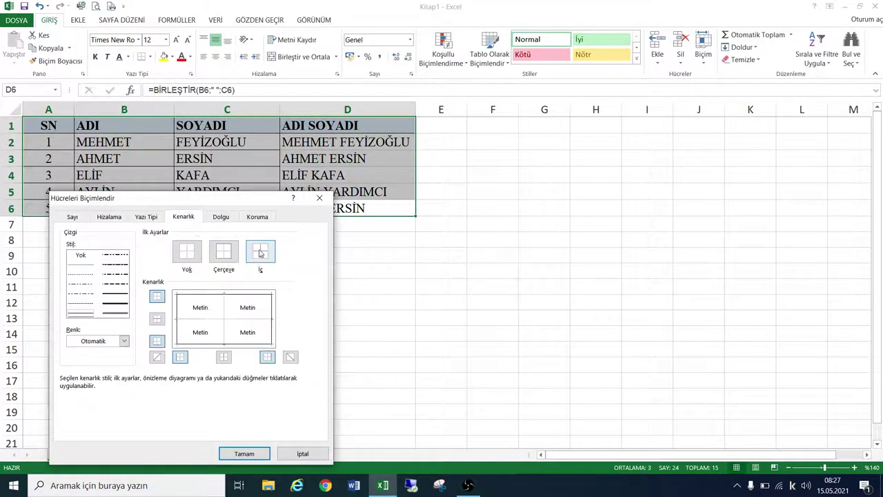
click(260, 251)
click(247, 452)
click(312, 319)
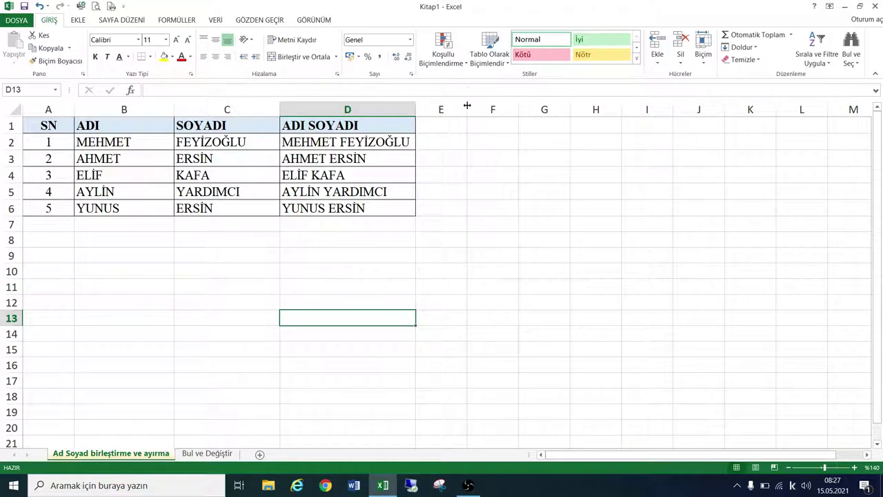
Step: Widen column E and fill it with light gold from Dolgu Rengi
drag(467, 107, 542, 108)
click(514, 145)
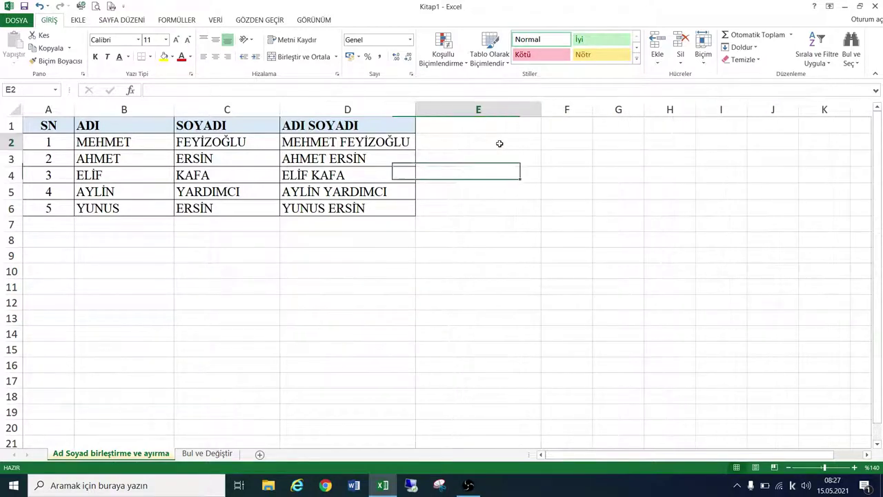
click(486, 109)
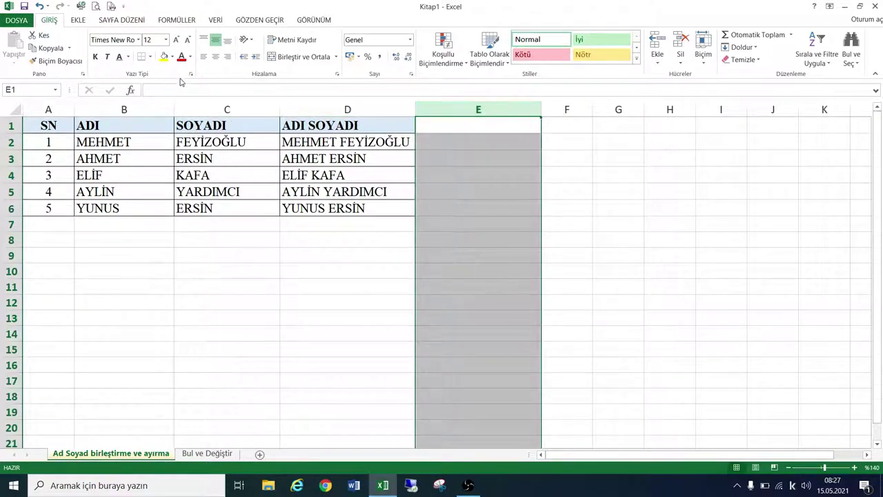
click(172, 57)
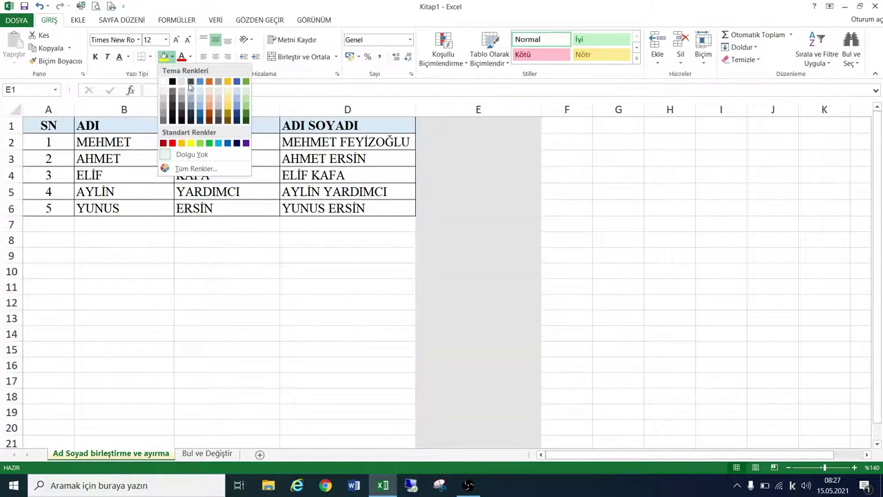
click(227, 90)
click(465, 163)
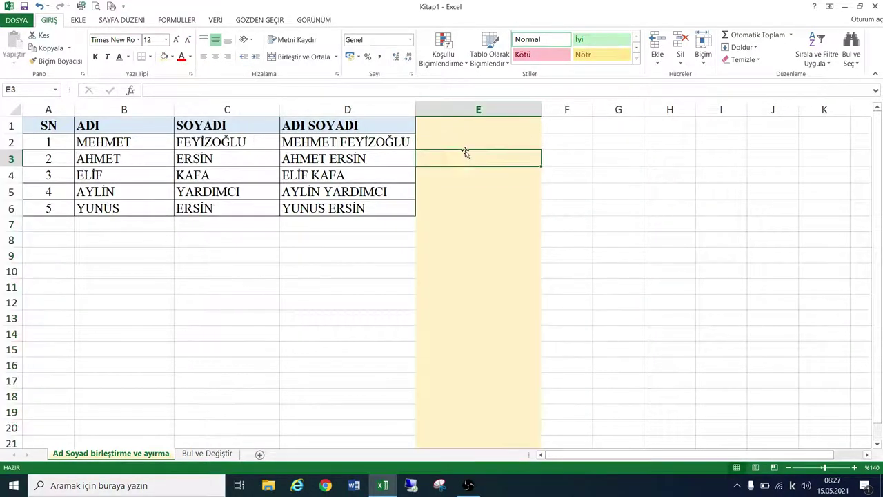
click(466, 145)
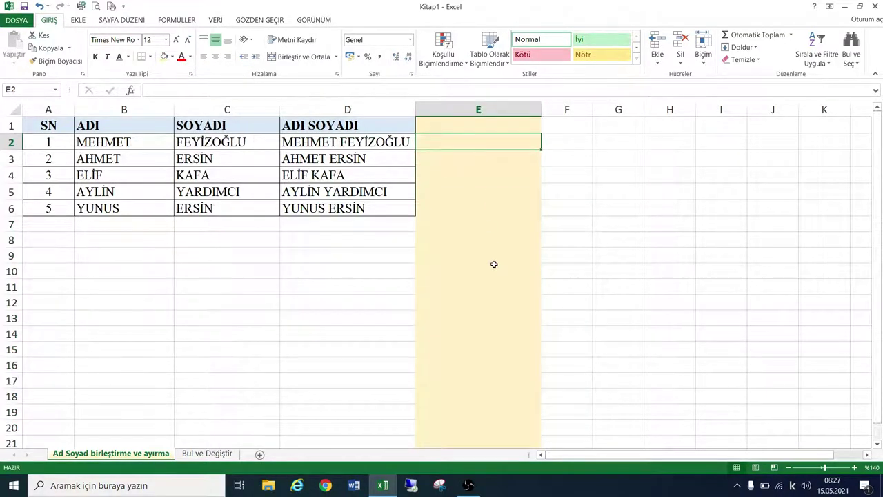
text(=)
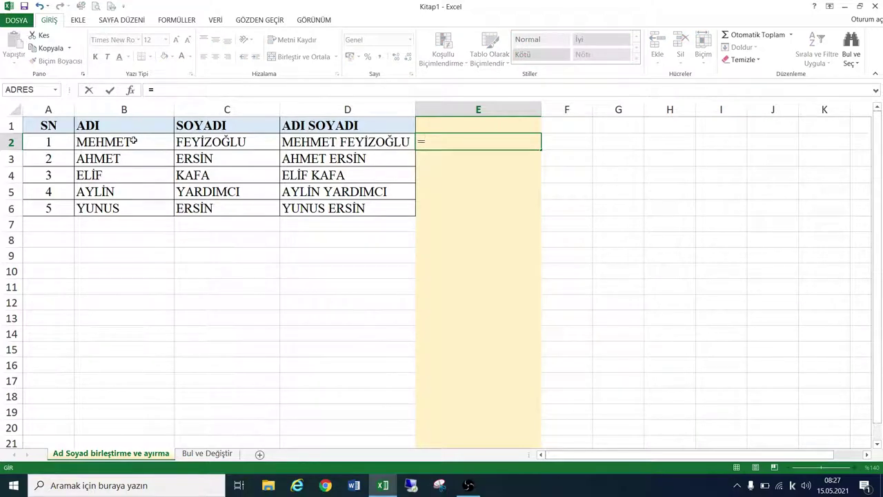
click(134, 142)
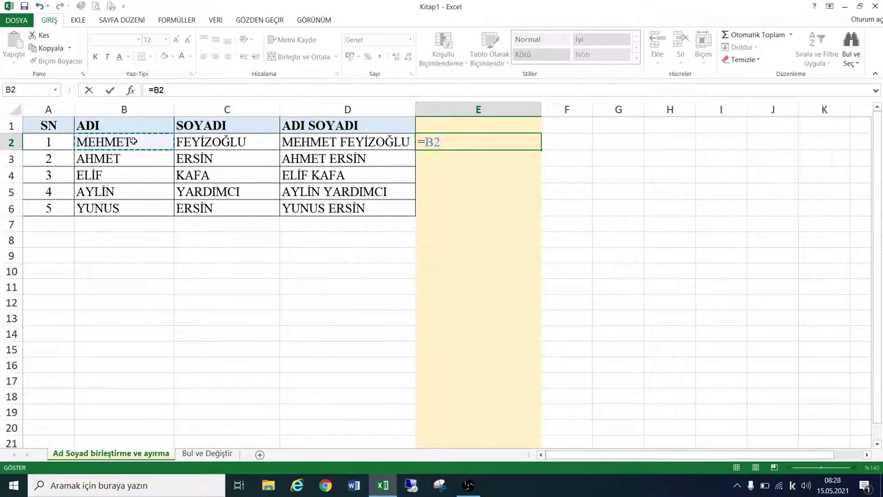
text(&)
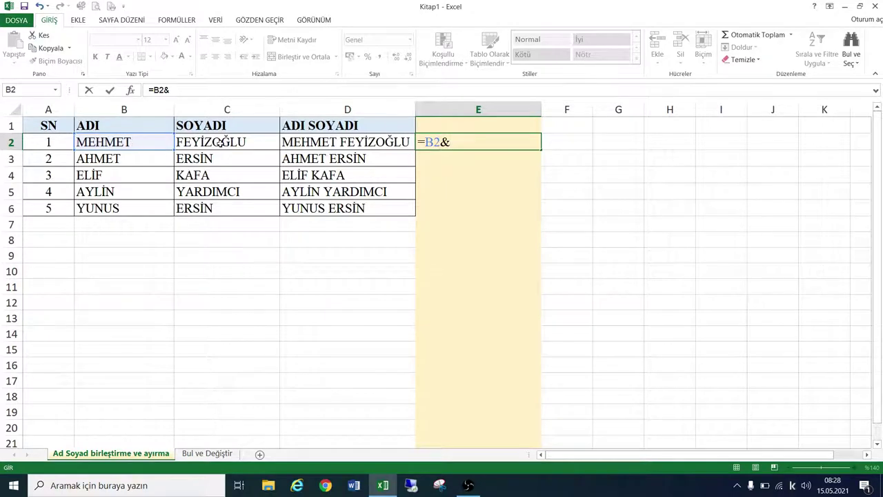
click(222, 142)
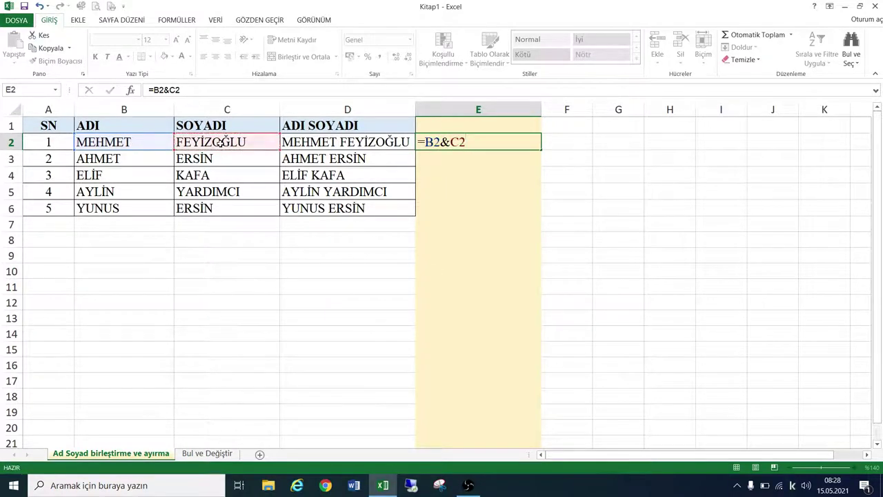
key(Return)
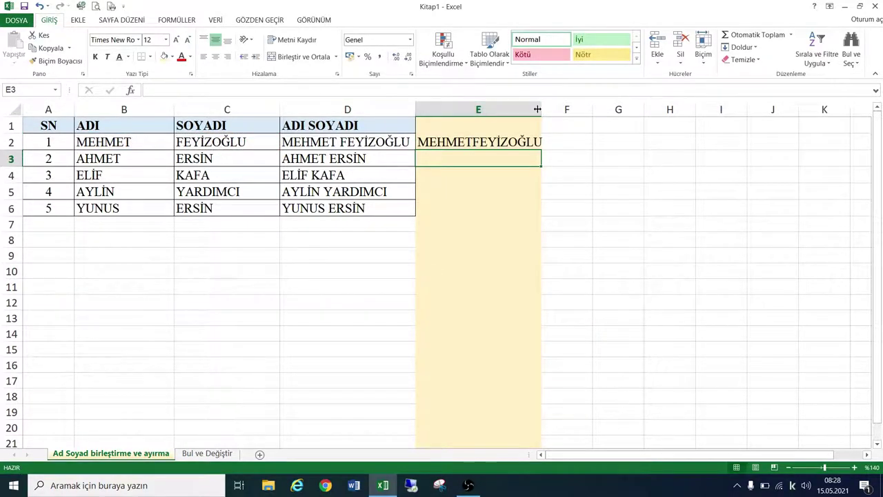
drag(541, 107, 547, 107)
click(498, 142)
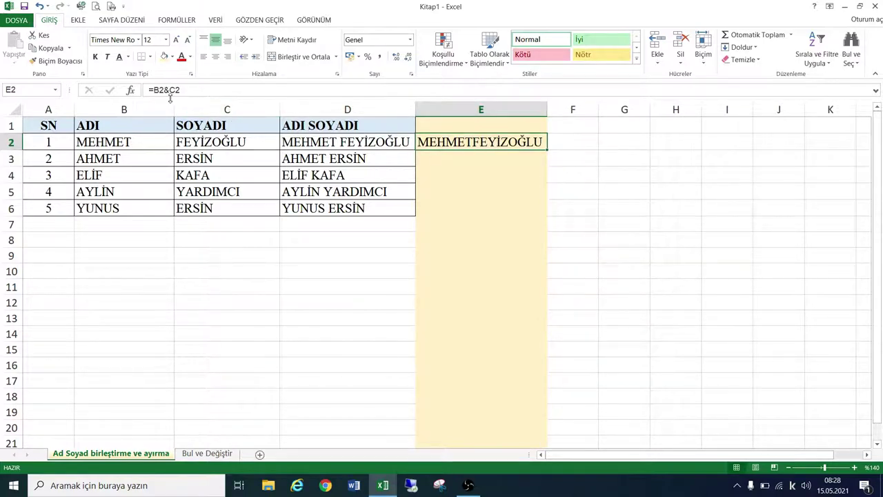
Step: Change E2's formula to =B2&" "&C2 to add a space between names
click(168, 89)
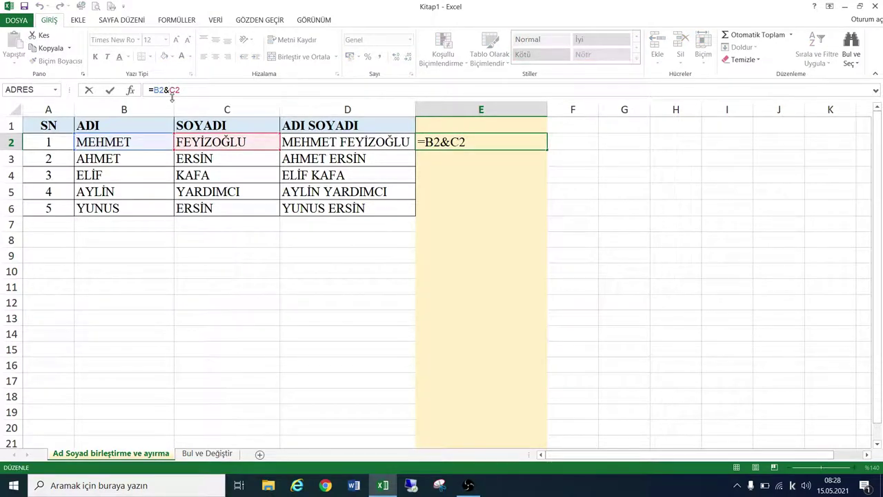
text(&)
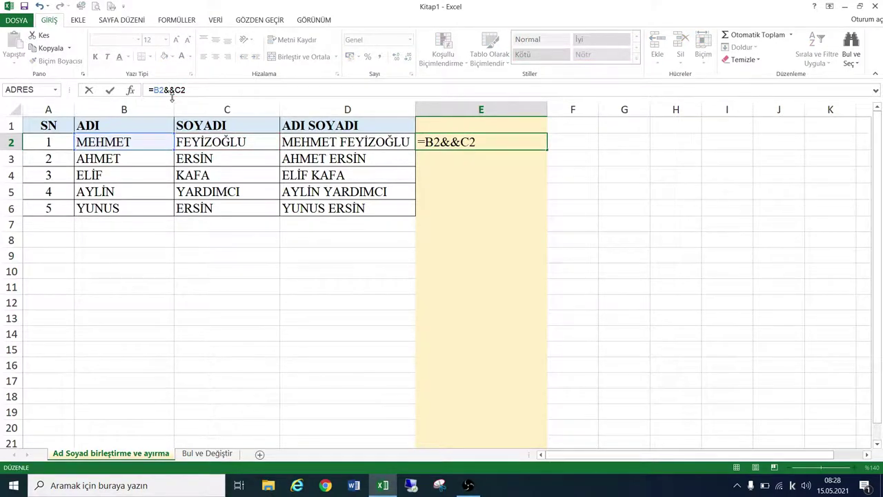
text("C"&)
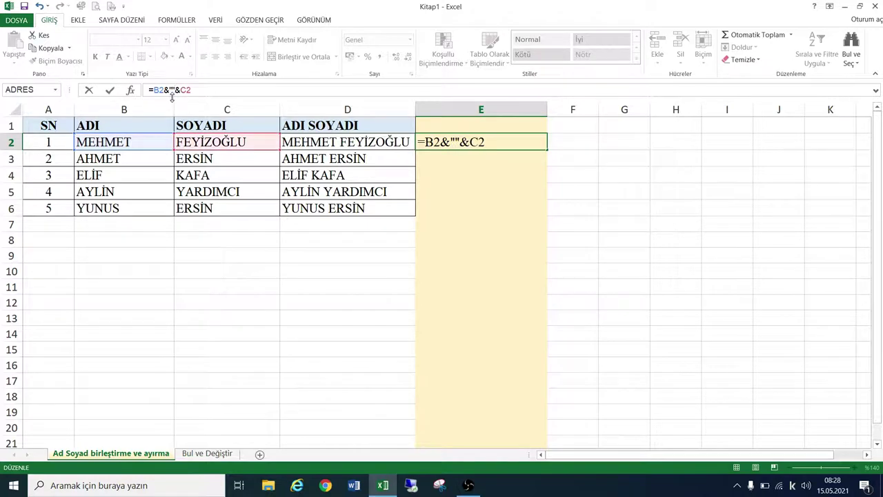
text(C)
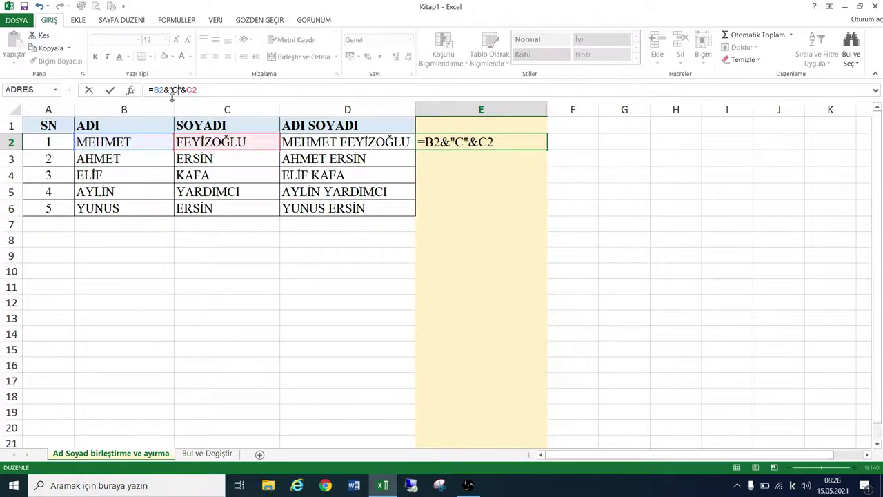
key(BackSpace)
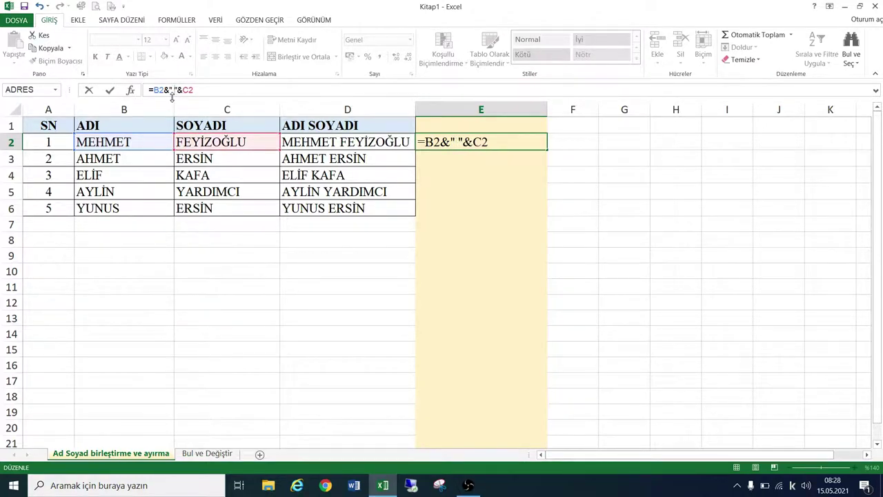
key(Return)
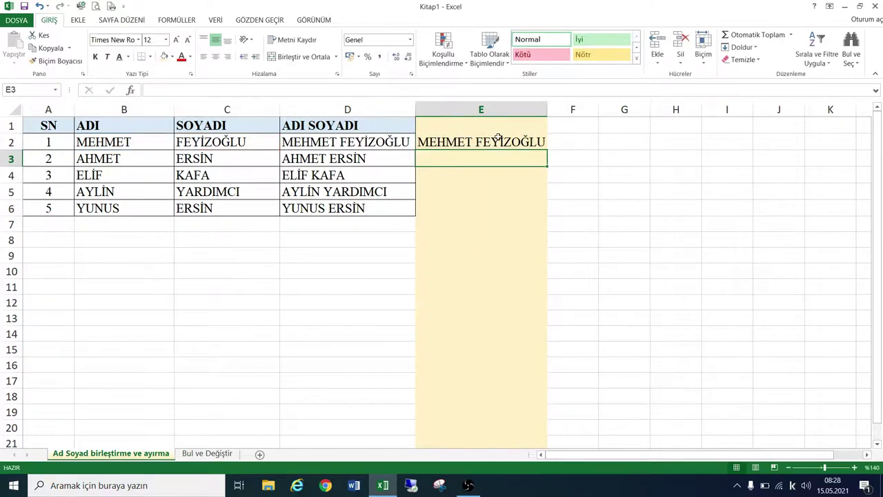
Step: Fill E2's formula down through E6
click(498, 140)
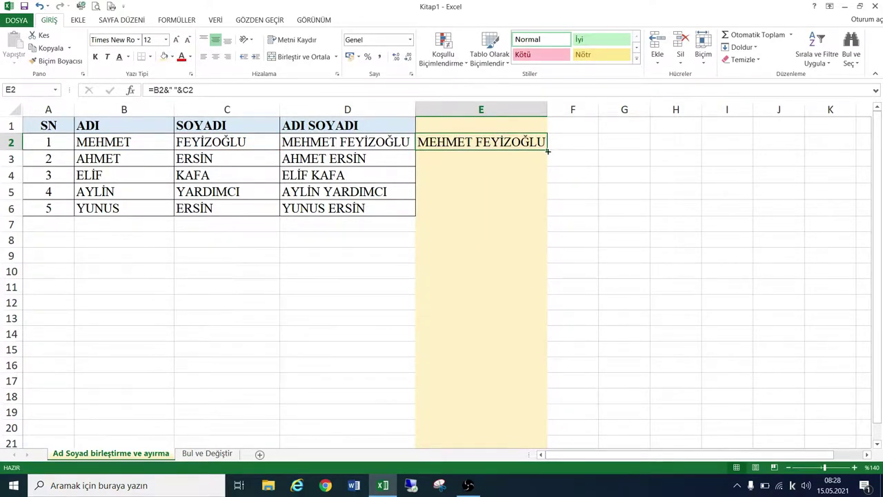
double_click(547, 150)
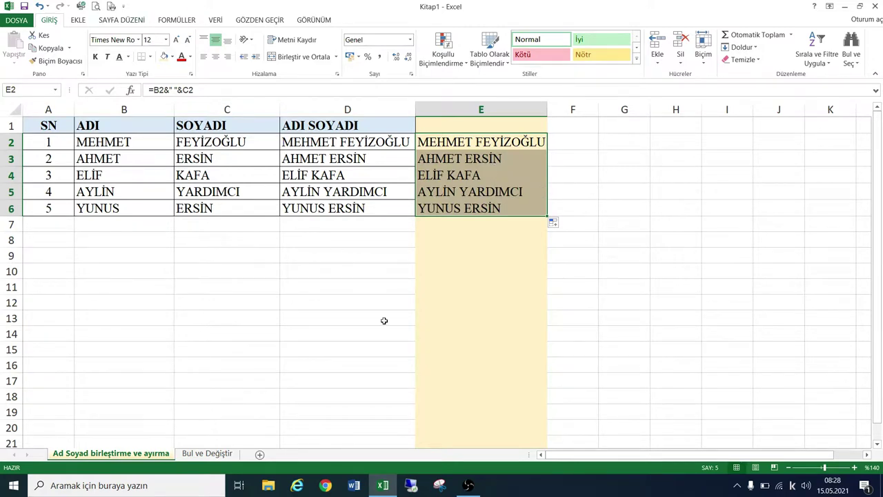
click(468, 485)
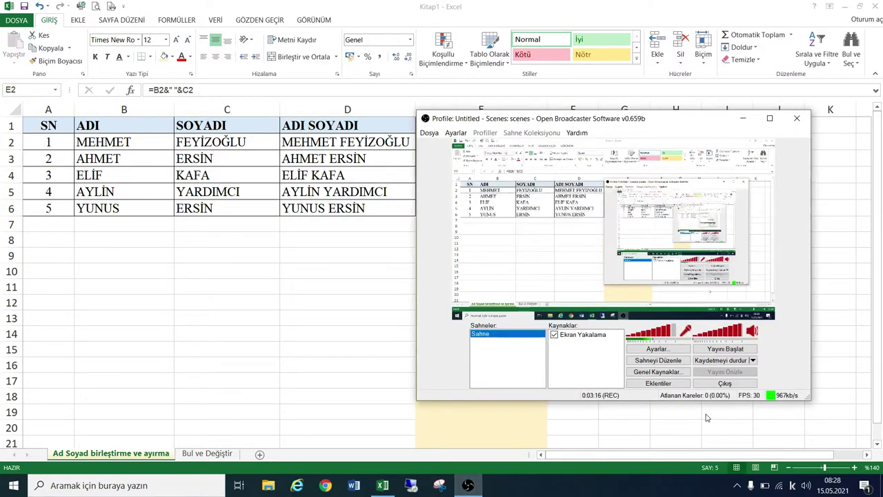